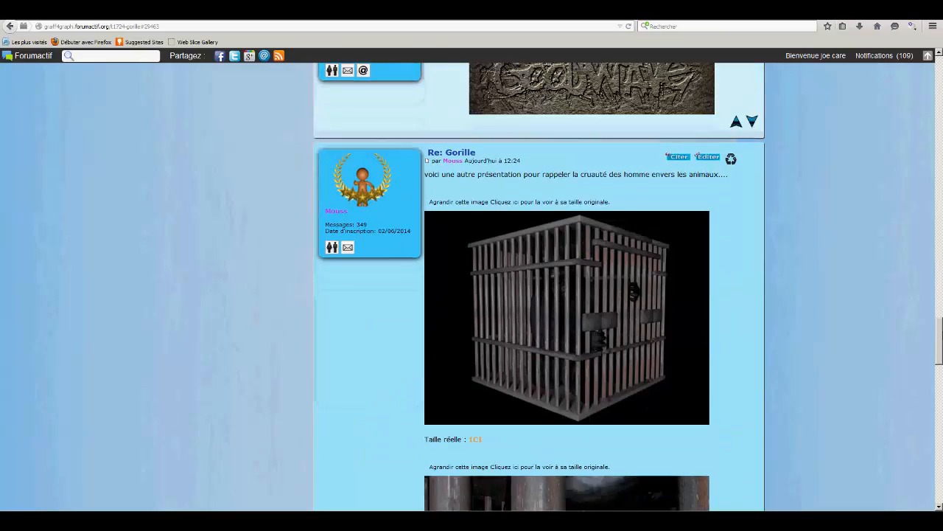
Review the Gorille forum thread, including the caged gorilla renders and the question about random textures on a cloner.
{"action": "scroll", "coordinate": [939, 308], "scroll_direction": "up", "scroll_amount": 2}
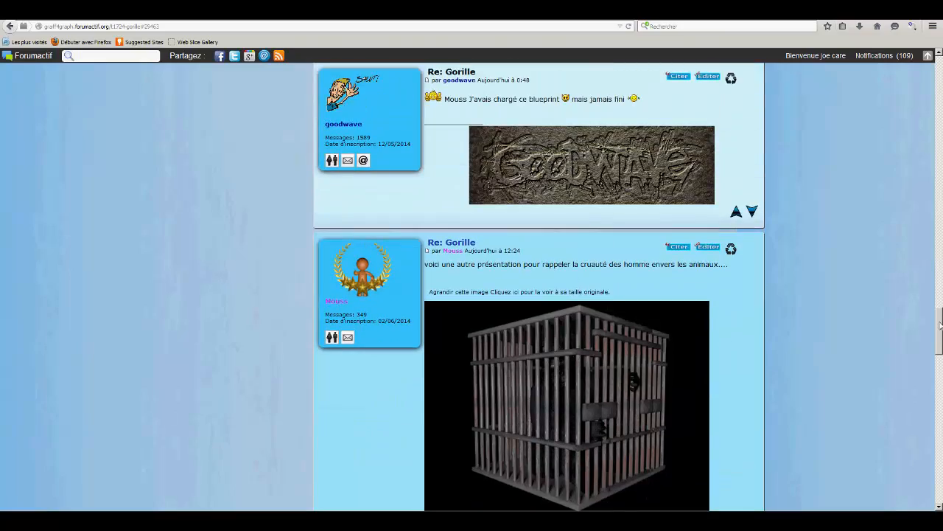
{"action": "left_click_drag", "start_coordinate": [940, 323], "coordinate": [931, 68]}
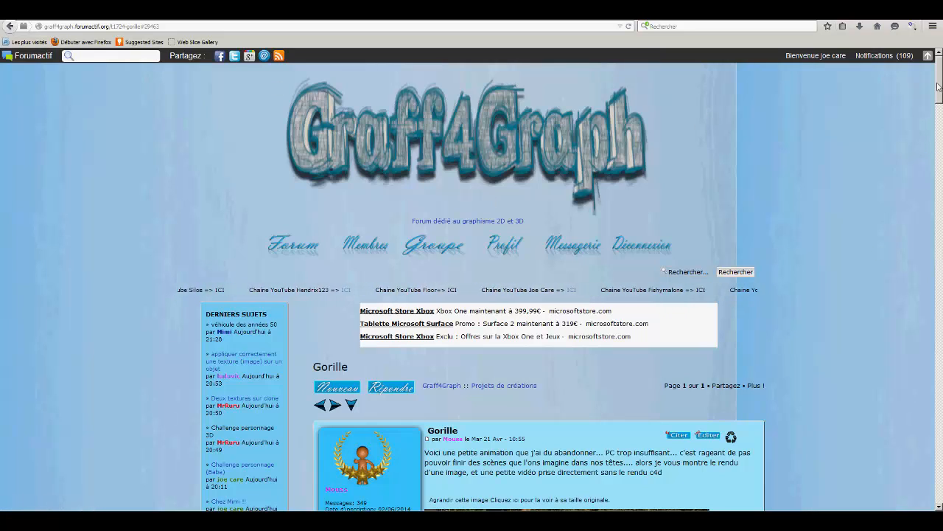
{"action": "left_click_drag", "start_coordinate": [939, 87], "coordinate": [941, 377]}
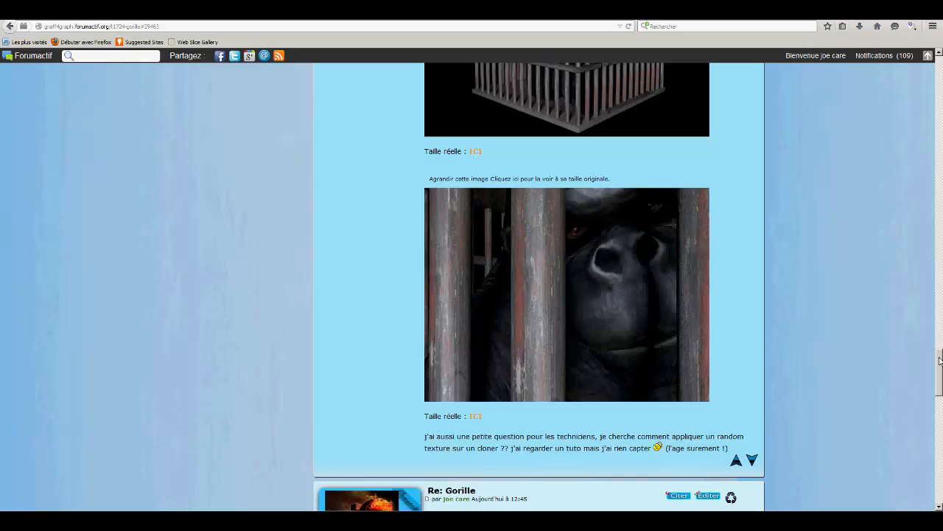
{"action": "left_click_drag", "start_coordinate": [941, 360], "coordinate": [940, 382]}
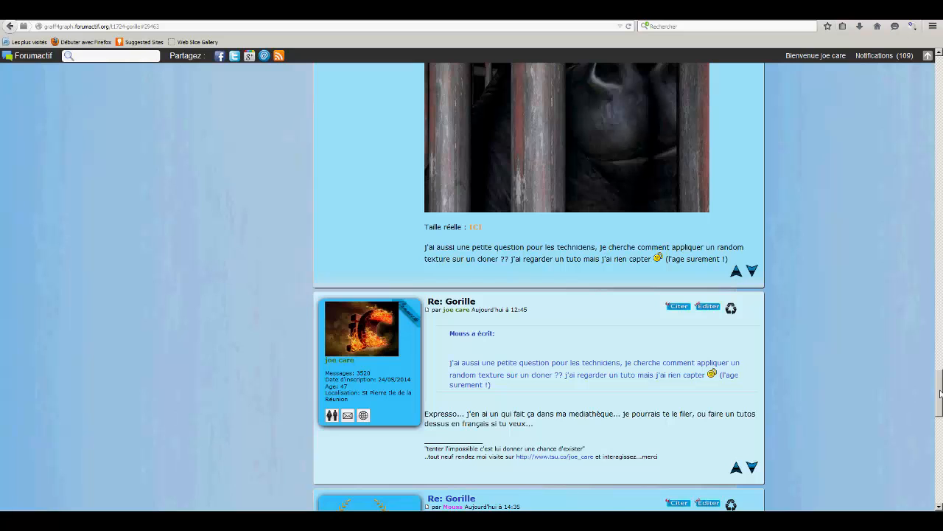
{"action": "left_click_drag", "start_coordinate": [940, 393], "coordinate": [940, 409]}
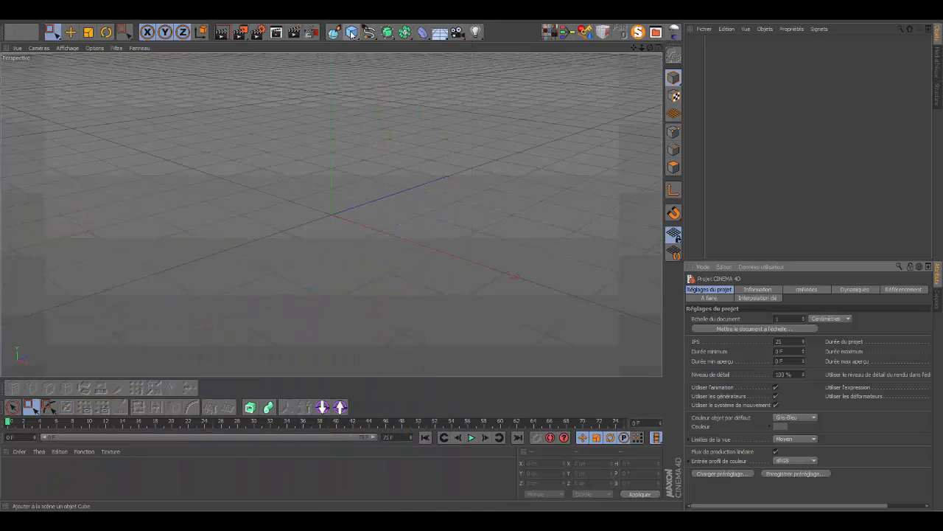
Switch to Cinema 4D and create a cylinder oriented along +X with a radius of 11 cm.
{"action": "left_click_drag", "start_coordinate": [352, 32], "coordinate": [580, 50]}
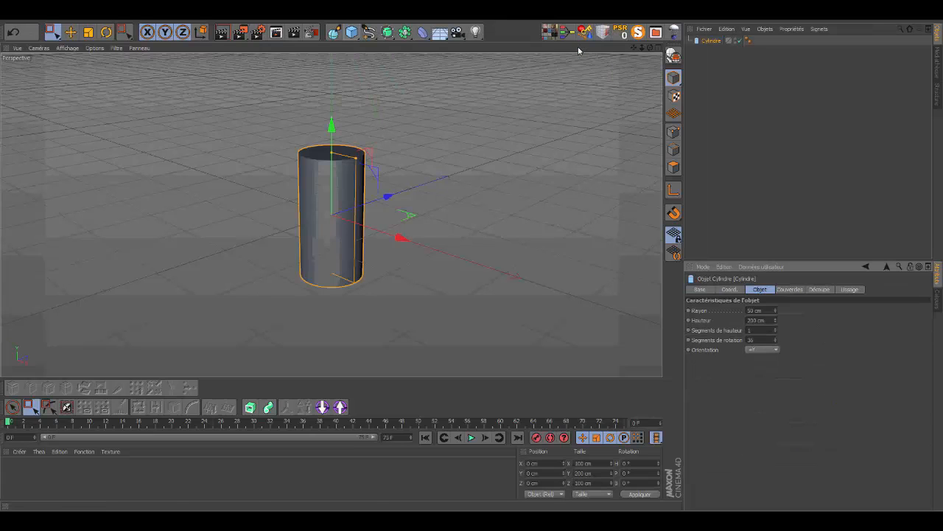
{"action": "left_click", "coordinate": [774, 350]}
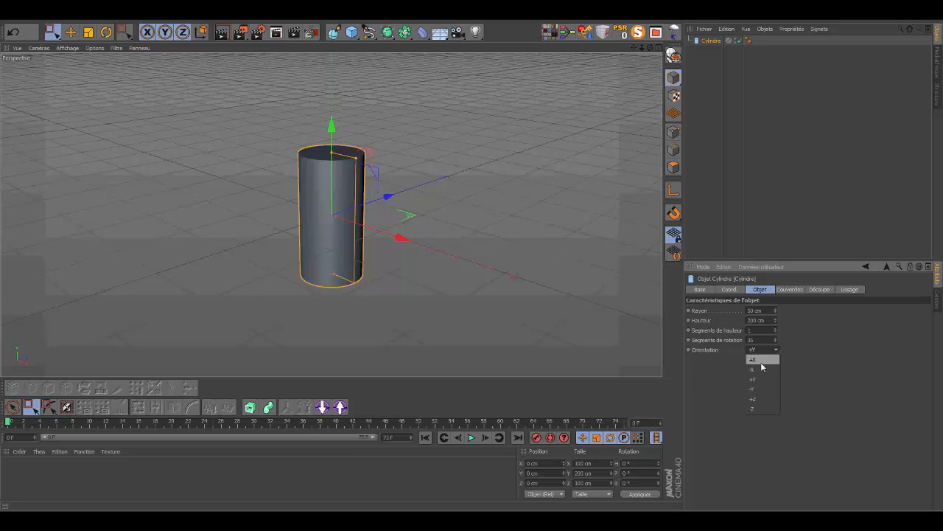
{"action": "left_click", "coordinate": [761, 359]}
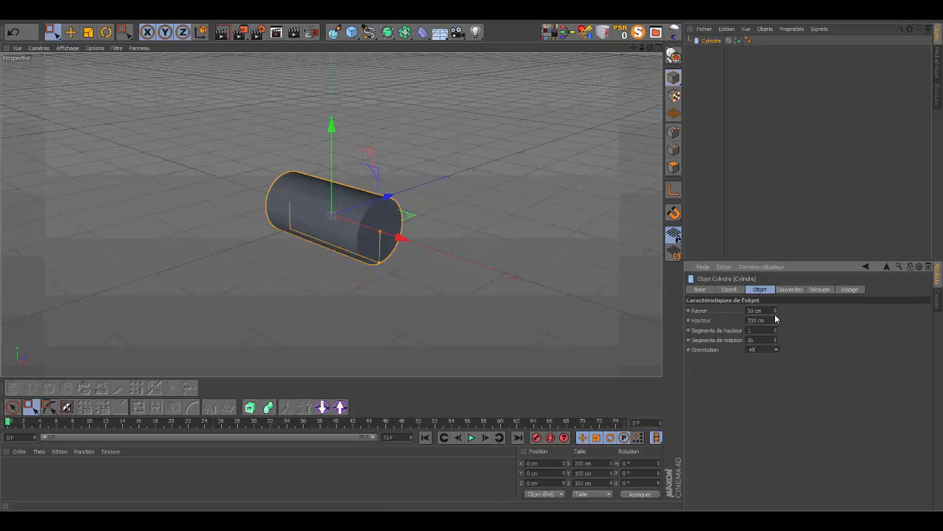
{"action": "left_click_drag", "start_coordinate": [775, 309], "coordinate": [776, 385]}
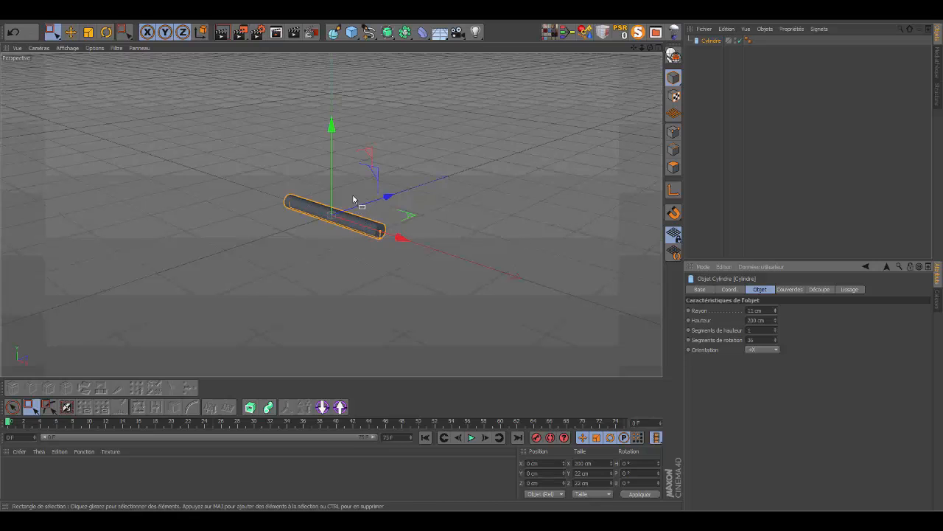
Convert the cylinder to an editable polygon object and nest it inside a new MoGraph Cloner.
{"action": "left_click", "coordinate": [673, 55]}
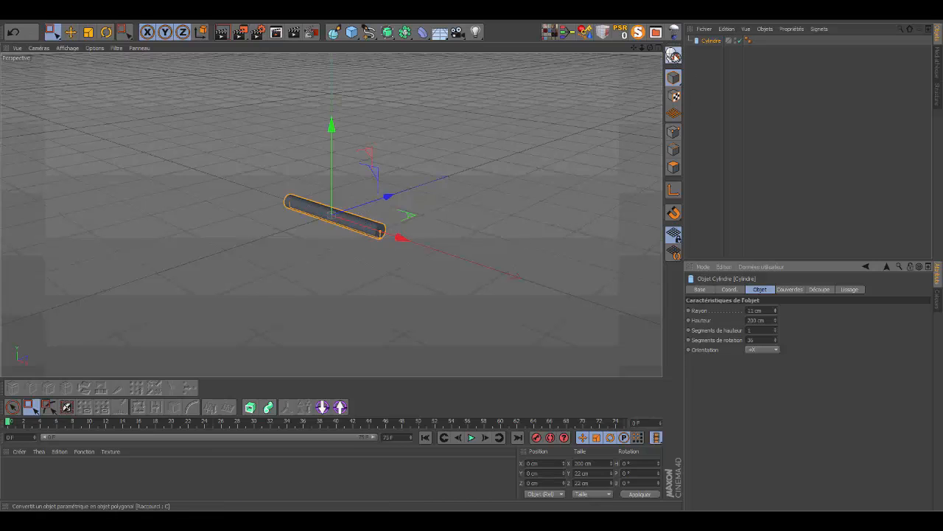
{"action": "left_click", "coordinate": [711, 41]}
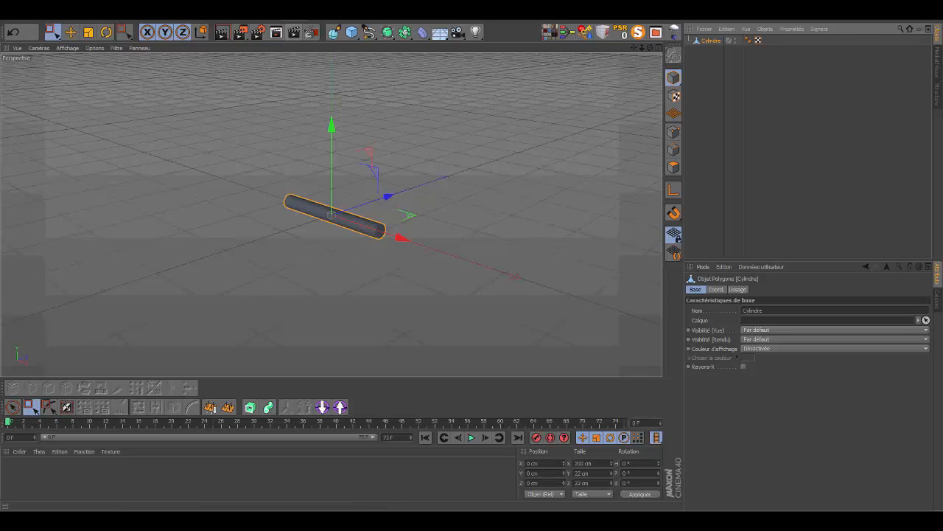
{"action": "left_click", "coordinate": [294, 22]}
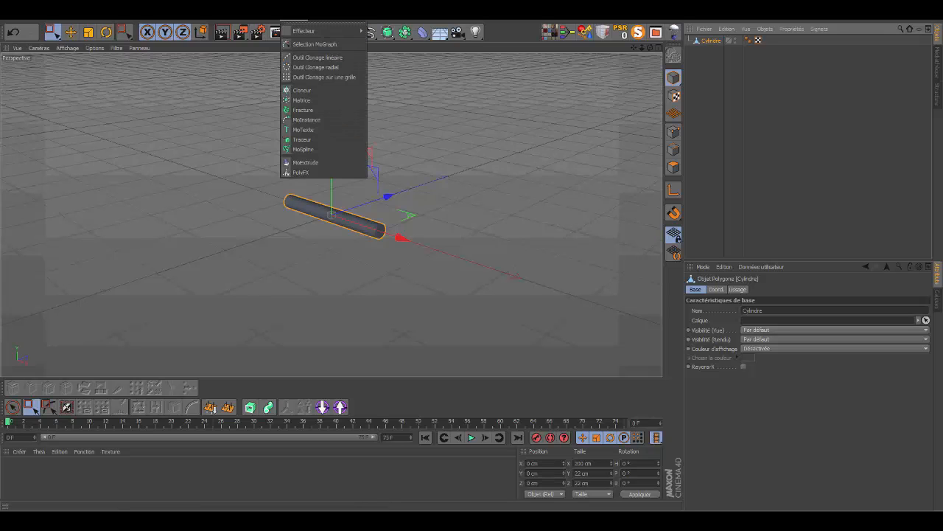
{"action": "left_click", "coordinate": [302, 90]}
{"action": "left_click_drag", "start_coordinate": [711, 50], "coordinate": [709, 40]}
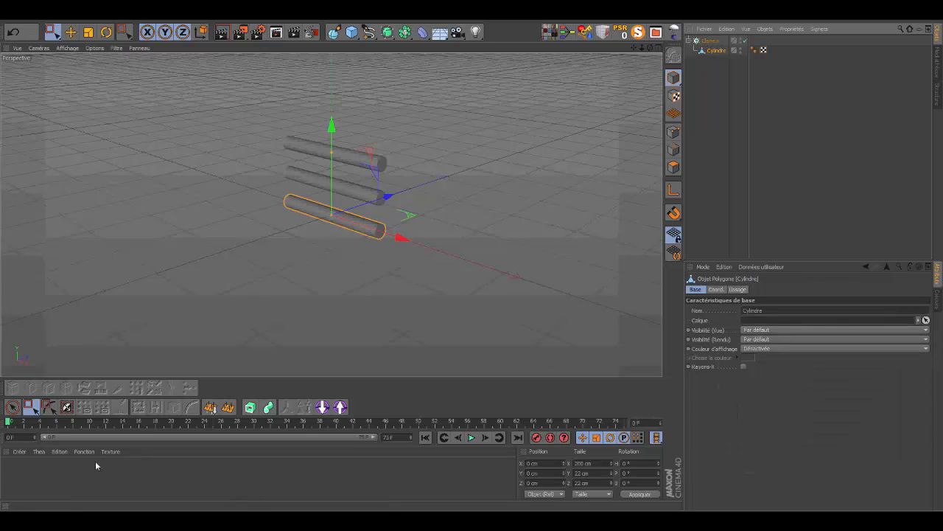
Set the Cloner's quantity to 6 and frame the whole stack of cylinders.
{"action": "left_click", "coordinate": [714, 42]}
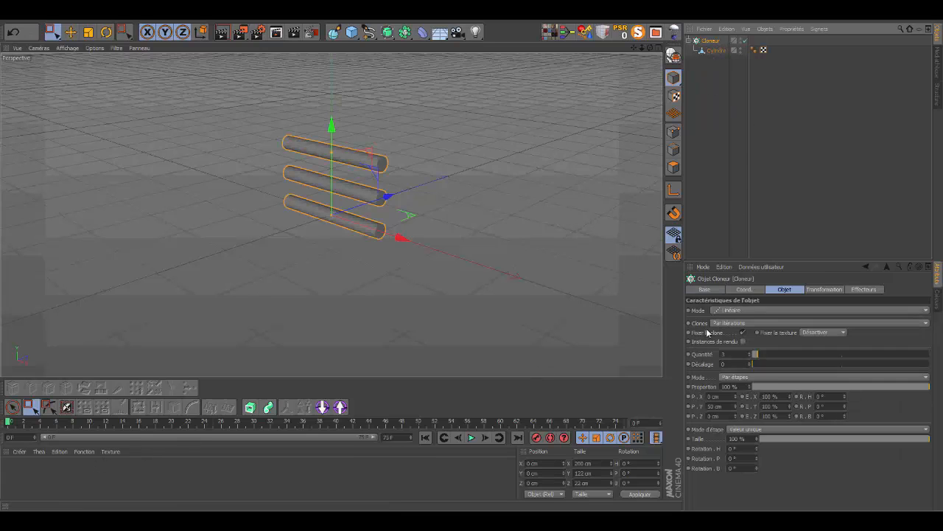
{"action": "left_click", "coordinate": [750, 353]}
{"action": "left_click", "coordinate": [750, 353]}
{"action": "left_click", "coordinate": [750, 353]}
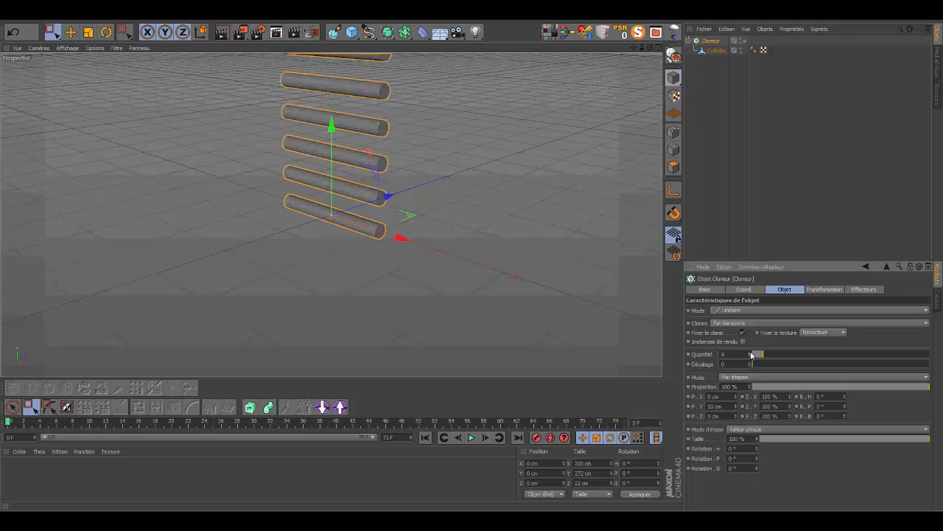
{"action": "left_click_drag", "start_coordinate": [633, 47], "coordinate": [609, 125]}
{"action": "left_click_drag", "start_coordinate": [642, 47], "coordinate": [679, 26]}
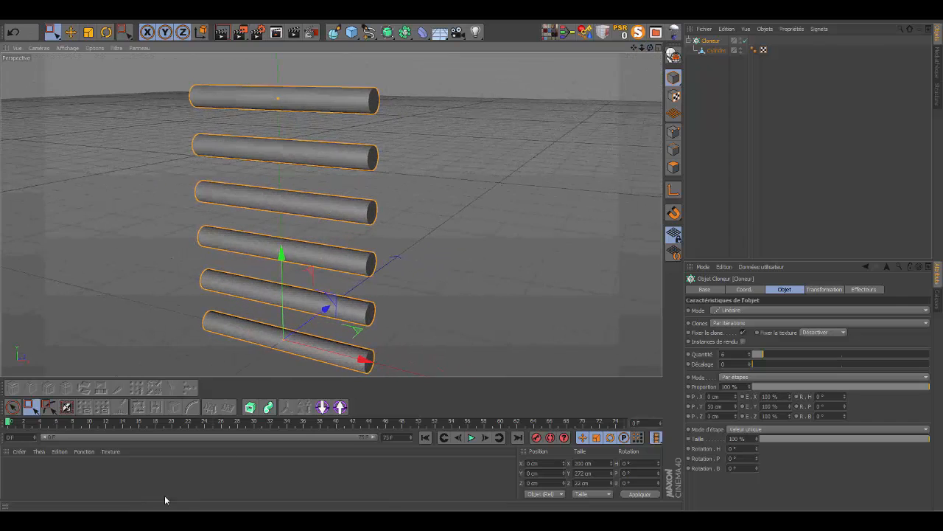
Create a material with RockSharp0115_L.jpg as its colour texture, copying the image to the project location.
{"action": "double_click", "coordinate": [38, 475]}
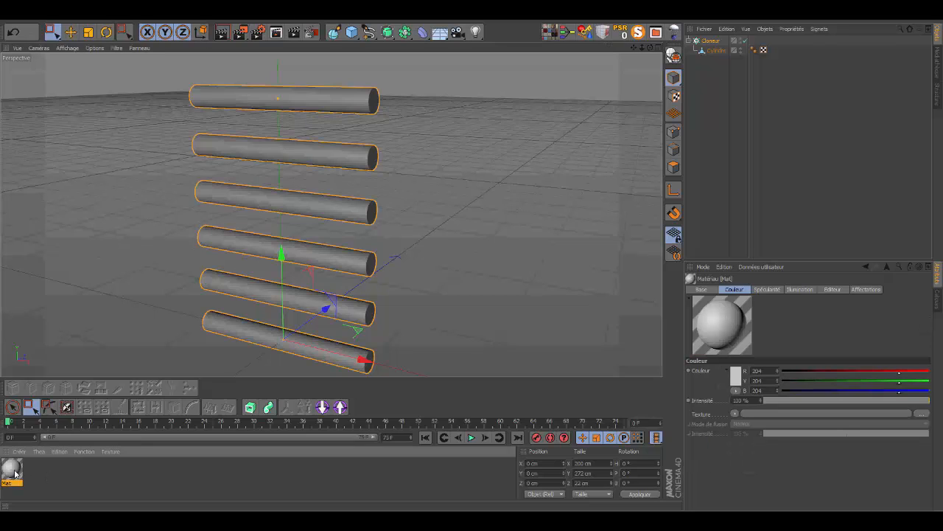
{"action": "double_click", "coordinate": [12, 469]}
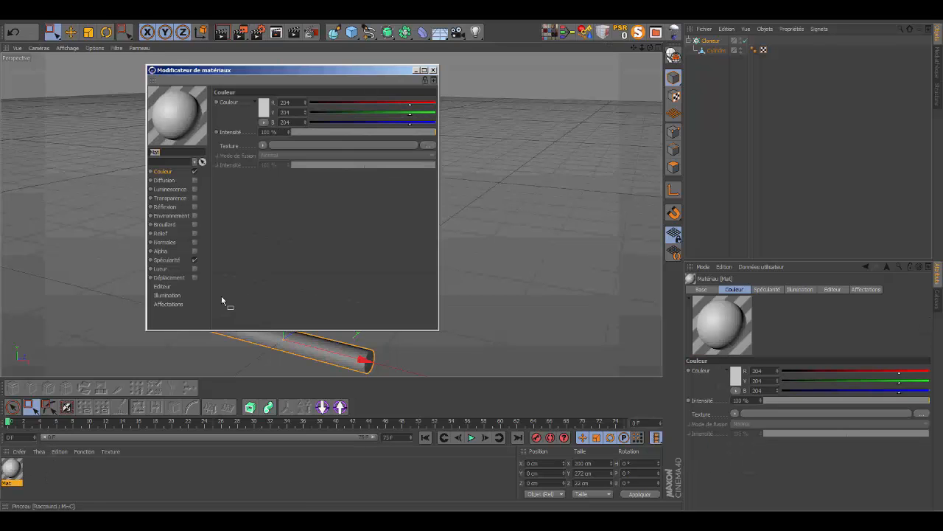
{"action": "left_click", "coordinate": [429, 147]}
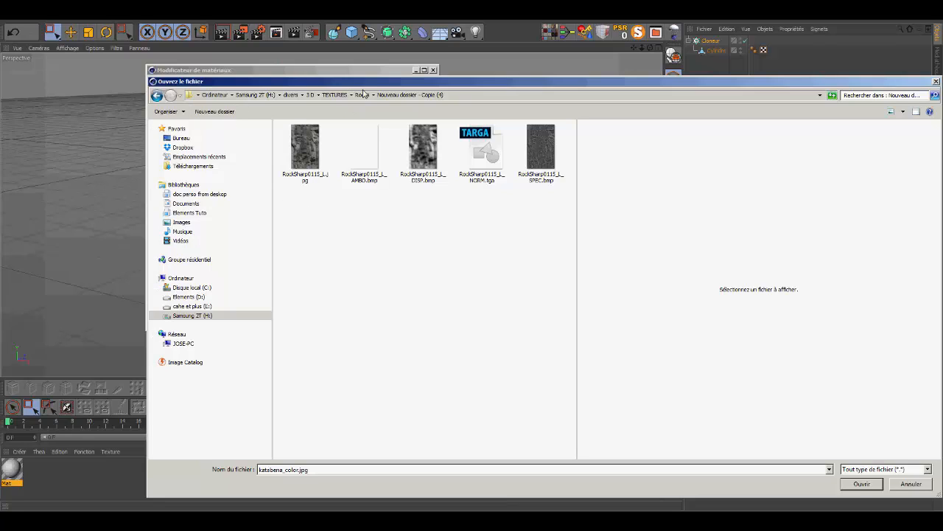
{"action": "double_click", "coordinate": [308, 159]}
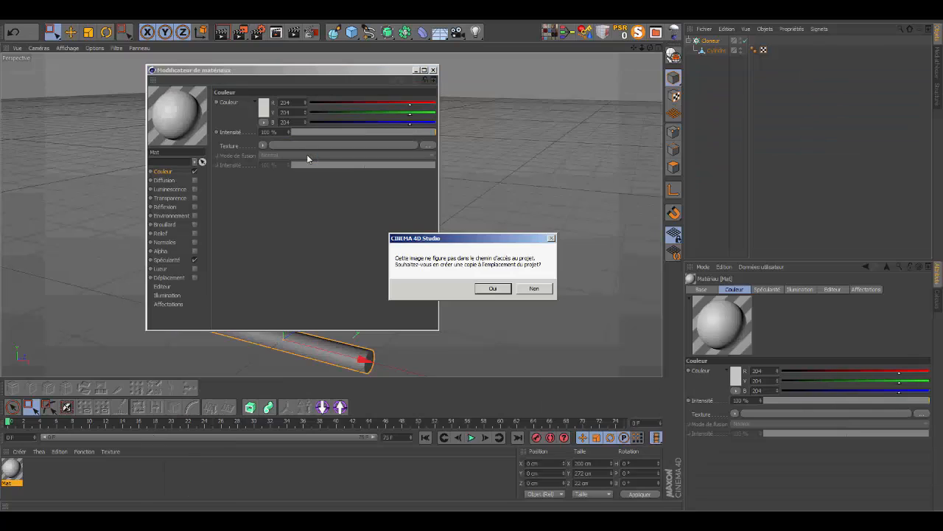
{"action": "left_click", "coordinate": [492, 288]}
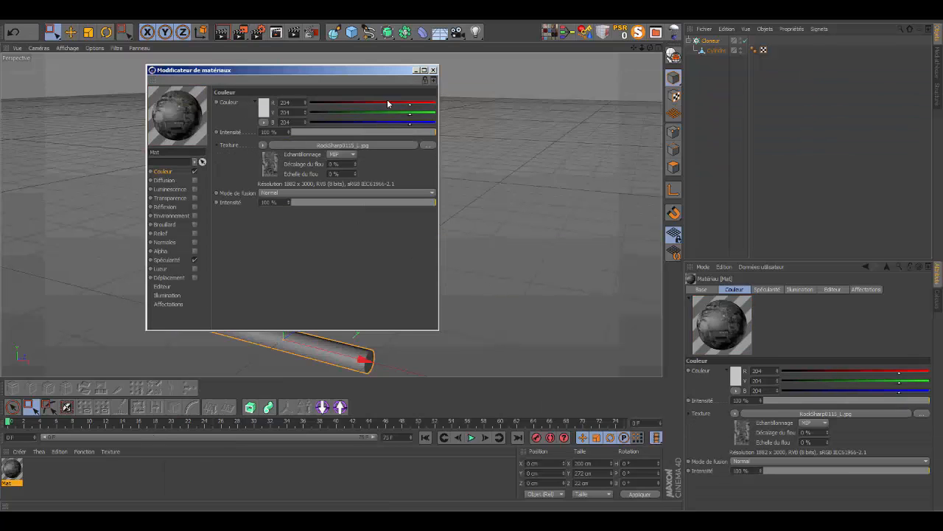
{"action": "left_click", "coordinate": [433, 70]}
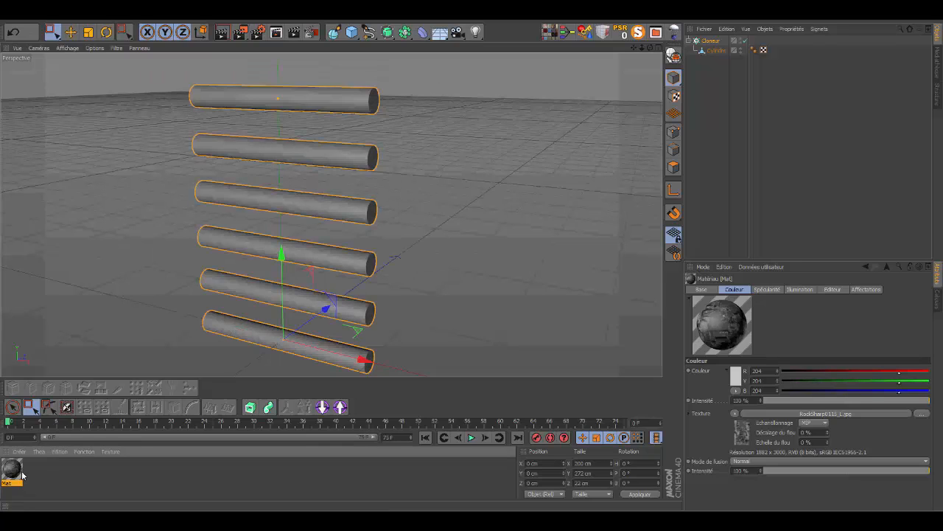
Apply the rock material to the cylinder inside the Cloner and render the perspective view.
{"action": "left_click_drag", "start_coordinate": [227, 384], "coordinate": [718, 50]}
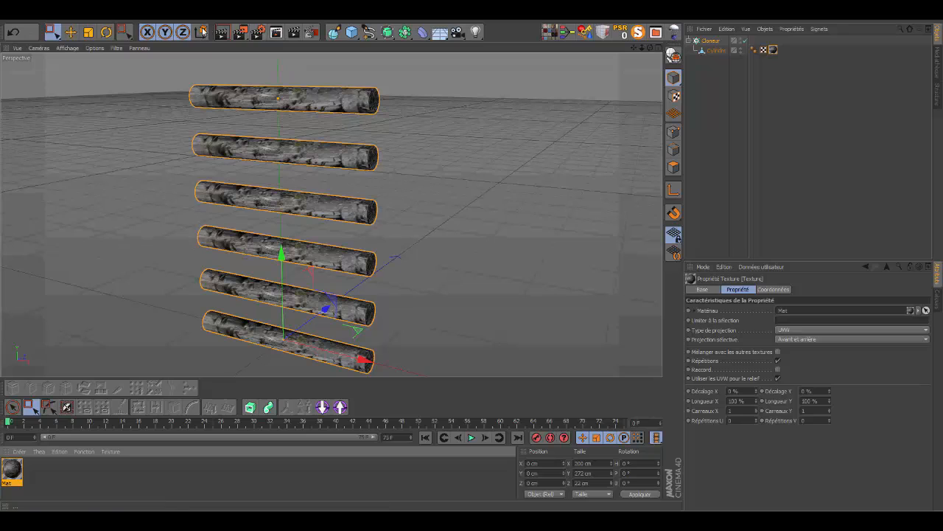
{"action": "left_click", "coordinate": [227, 34]}
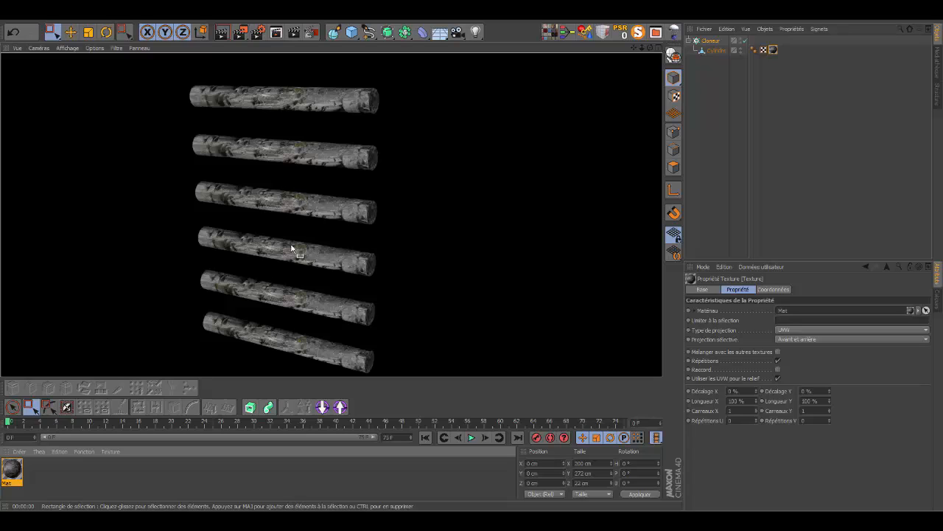
{"action": "left_click", "coordinate": [716, 51]}
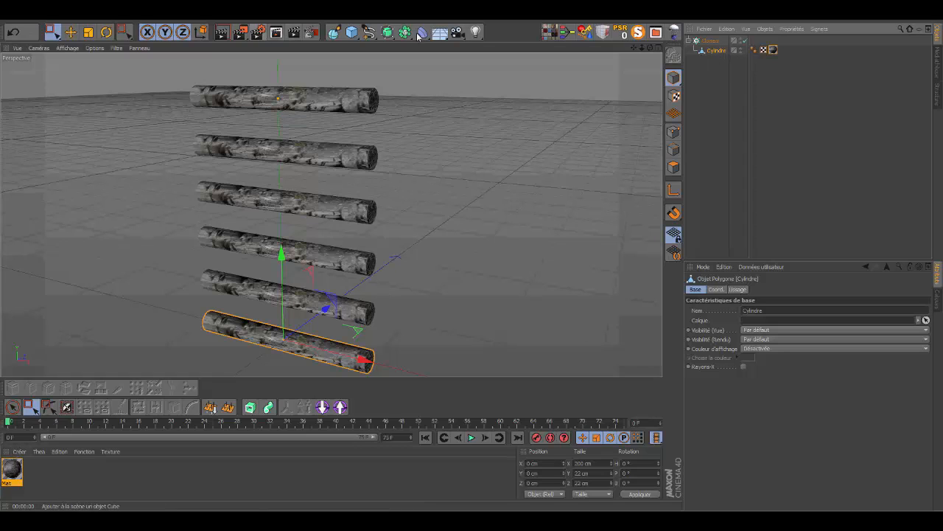
Add a Randomisation effector to the Cloner.
{"action": "left_click", "coordinate": [716, 41]}
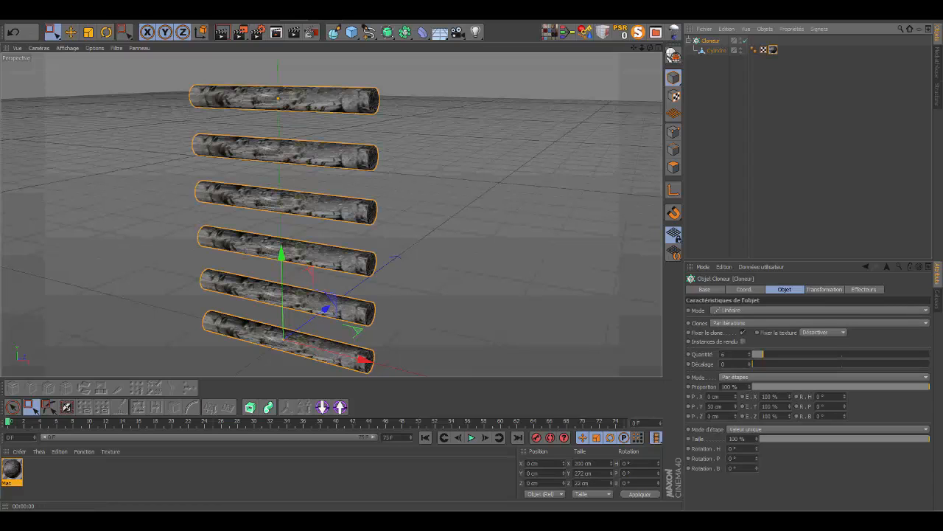
{"action": "left_click", "coordinate": [295, 15]}
{"action": "mouse_move", "coordinate": [309, 33]}
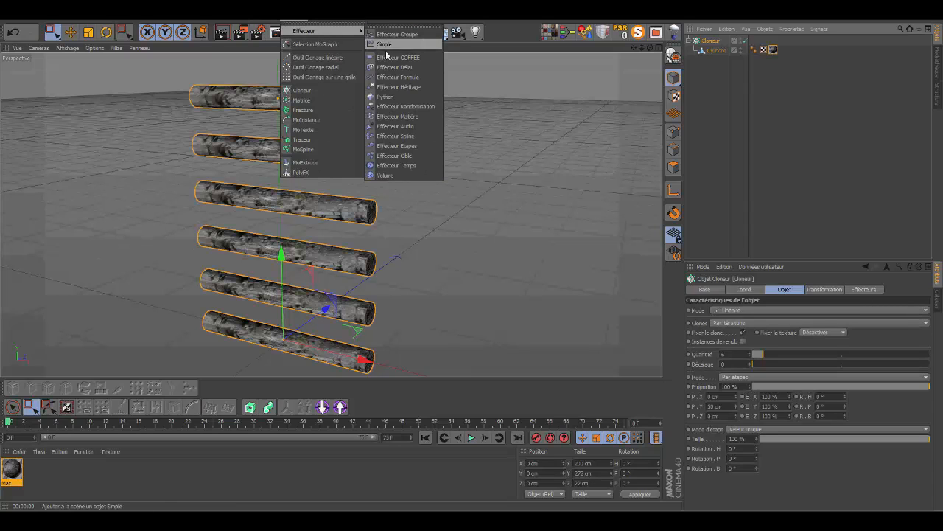
{"action": "left_click", "coordinate": [398, 106]}
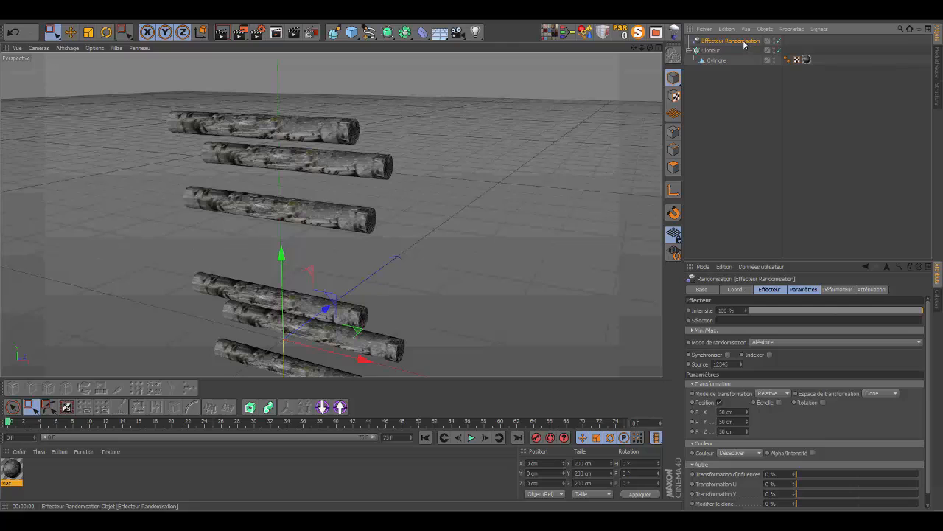
Turn off the Randomisation effector's Position transformation and set its colour mode to active.
{"action": "left_click", "coordinate": [720, 402]}
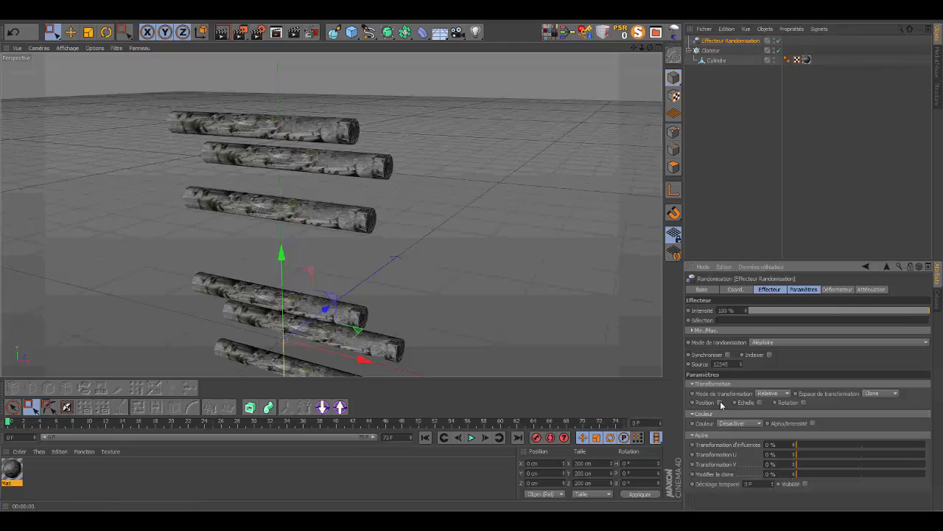
{"action": "left_click", "coordinate": [756, 423]}
{"action": "left_click", "coordinate": [743, 445]}
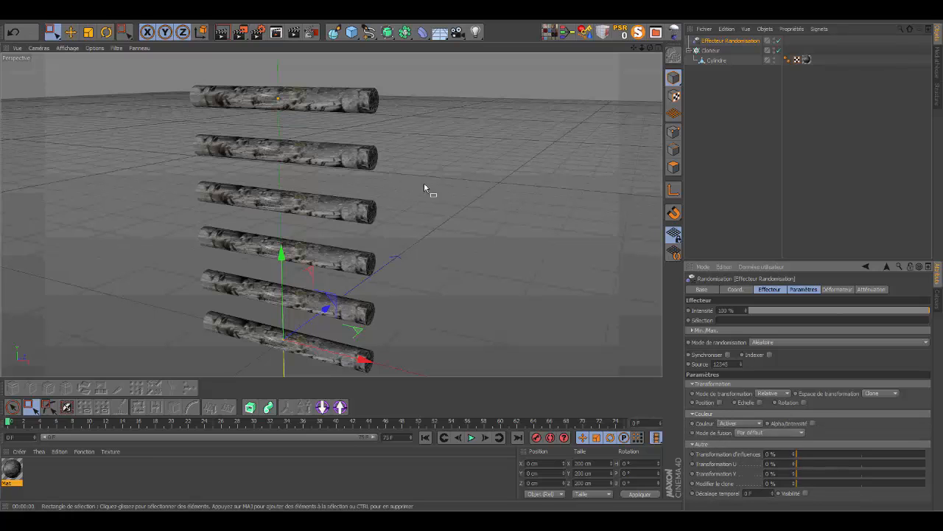
Open the rock material for editing and disable its Spécularité channel.
{"action": "double_click", "coordinate": [14, 469]}
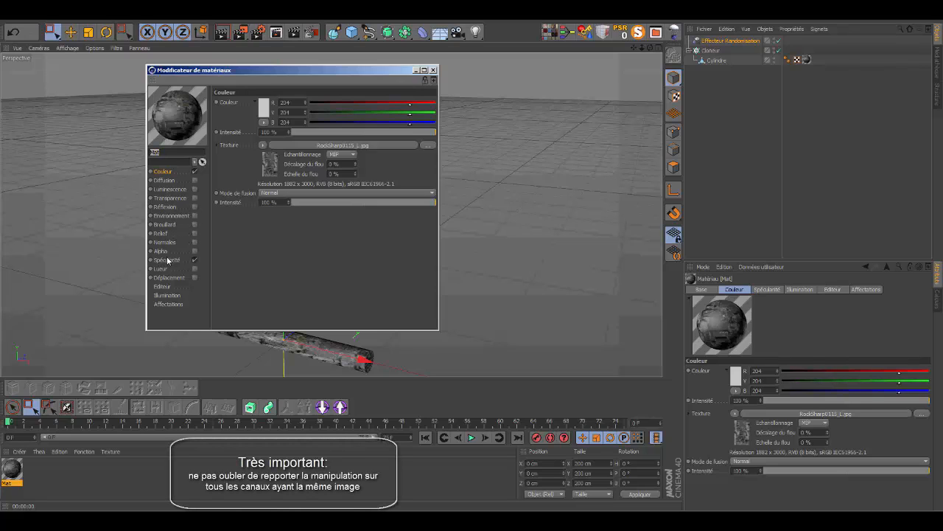
{"action": "left_click", "coordinate": [195, 259]}
{"action": "left_click", "coordinate": [195, 259]}
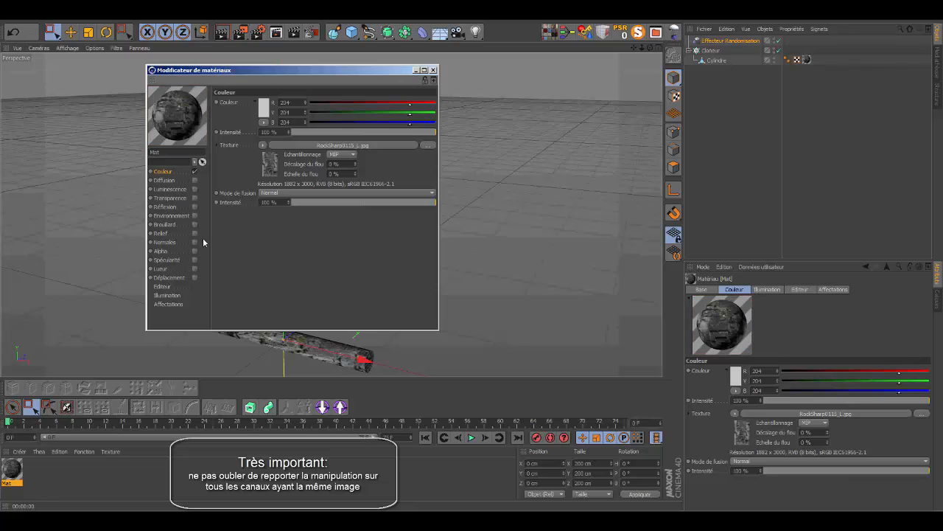
Wrap the rock image of the Couleur channel in a Distorsion shader and open that shader's settings.
{"action": "left_click_drag", "start_coordinate": [265, 82], "coordinate": [591, 91]}
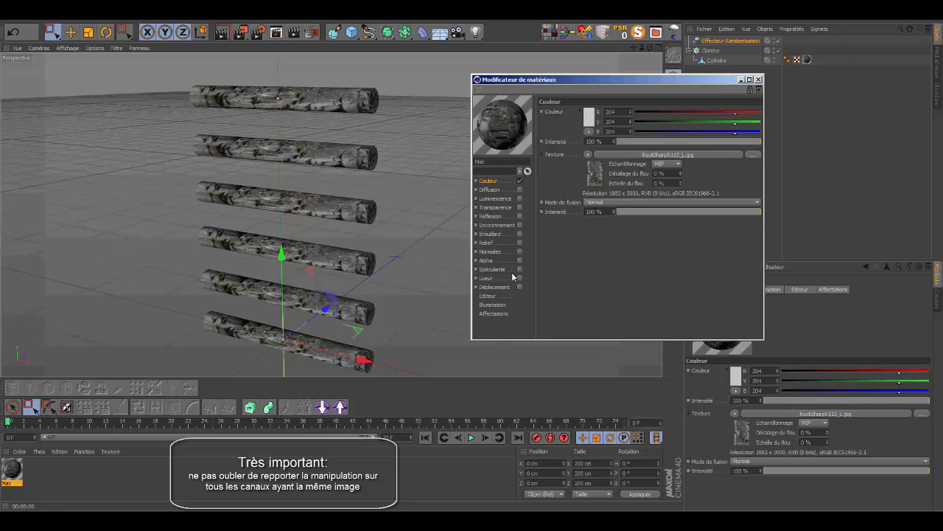
{"action": "left_click", "coordinate": [589, 155]}
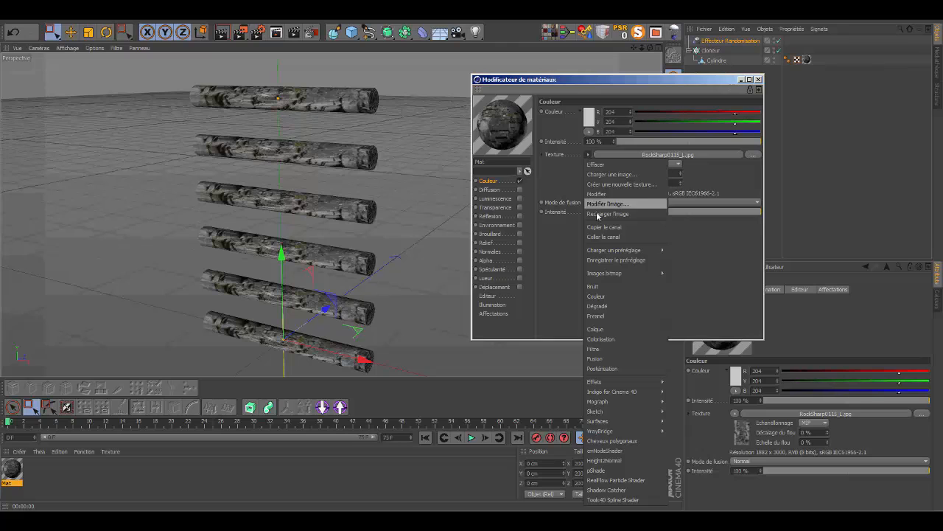
{"action": "mouse_move", "coordinate": [599, 382]}
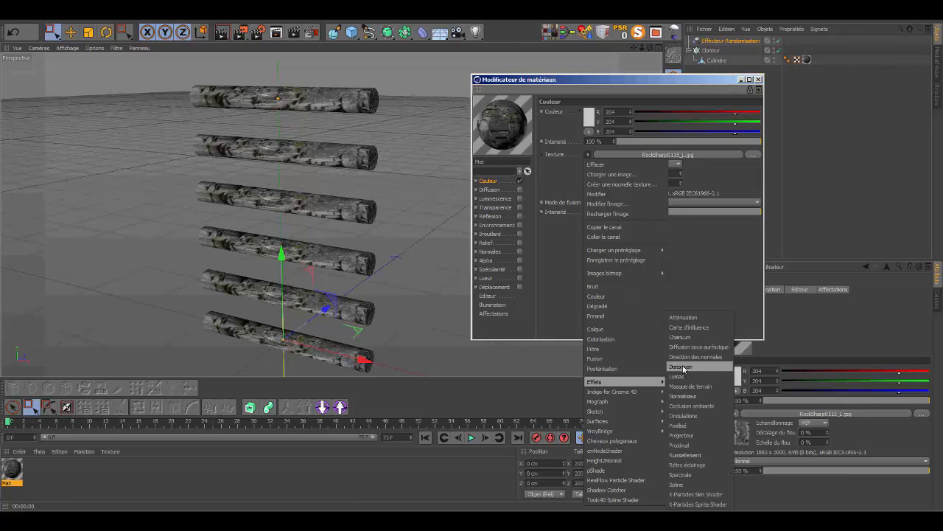
{"action": "left_click", "coordinate": [679, 367]}
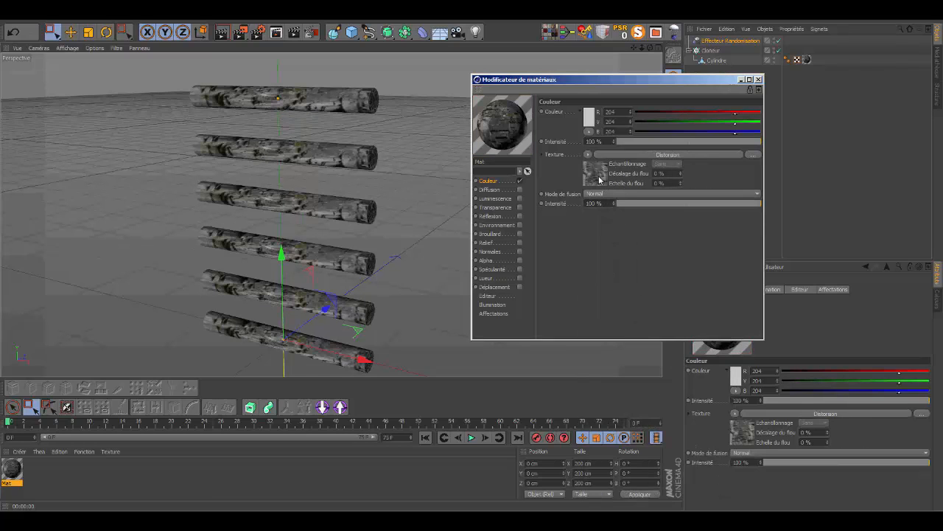
{"action": "left_click", "coordinate": [599, 180]}
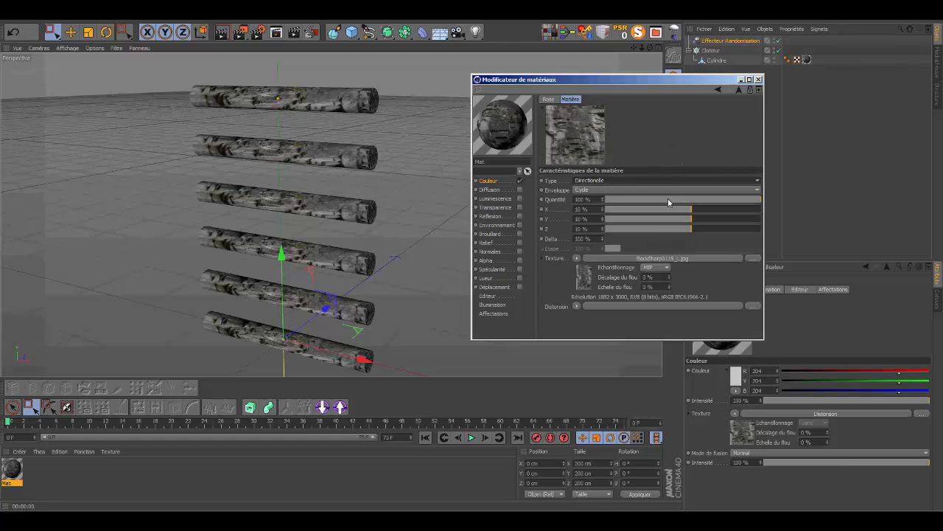
Set the Distorsion shader's Enveloppe to Raccord and its Quantité to 500 %, and render the perspective view.
{"action": "left_click", "coordinate": [760, 193]}
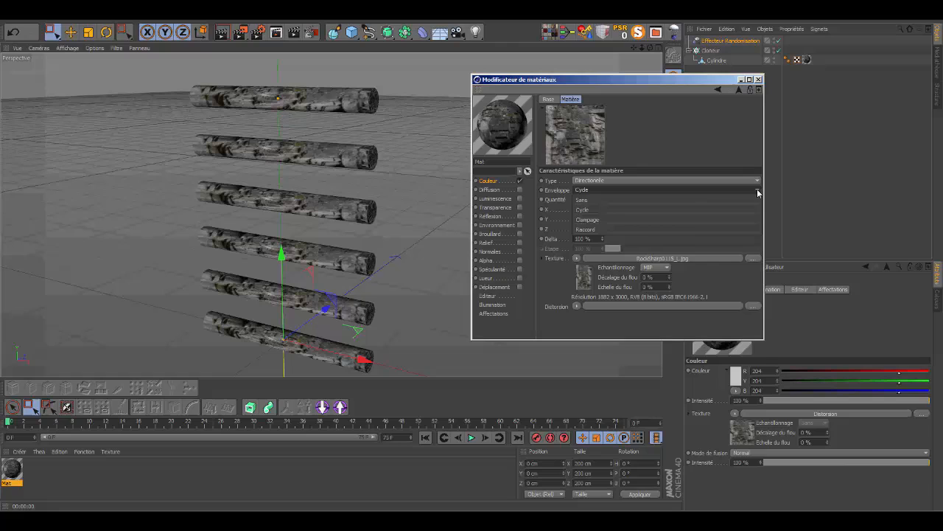
{"action": "left_click", "coordinate": [655, 227]}
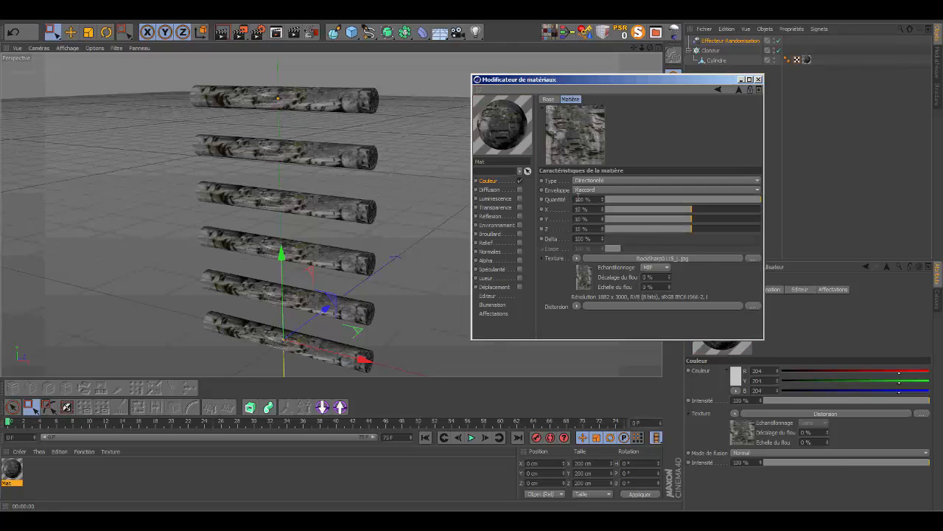
{"action": "left_click", "coordinate": [579, 199]}
{"action": "key", "text": "BackSpace"}
{"action": "key", "text": "Return"}
{"action": "left_click", "coordinate": [222, 33]}
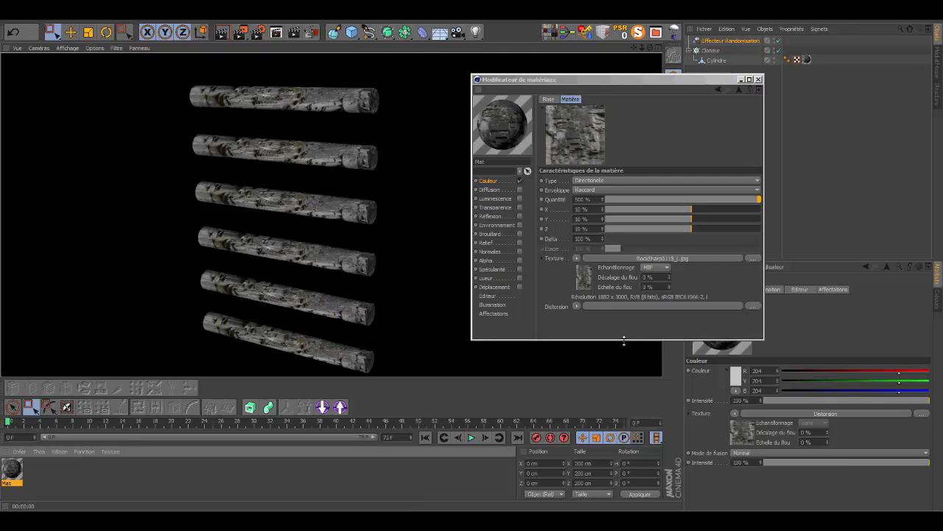
Load the MoGraph Matière Couleur shader into the Distorsion slot and render the perspective view.
{"action": "left_click", "coordinate": [580, 306]}
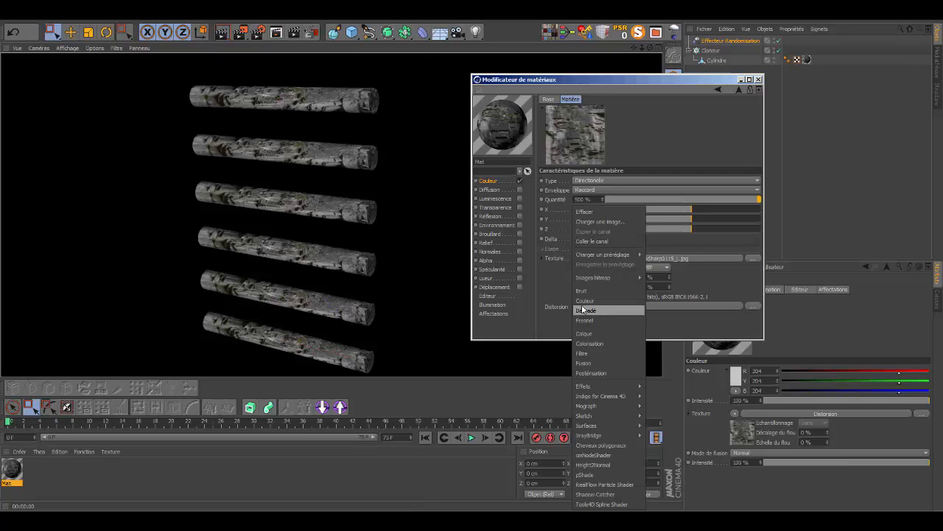
{"action": "mouse_move", "coordinate": [610, 406]}
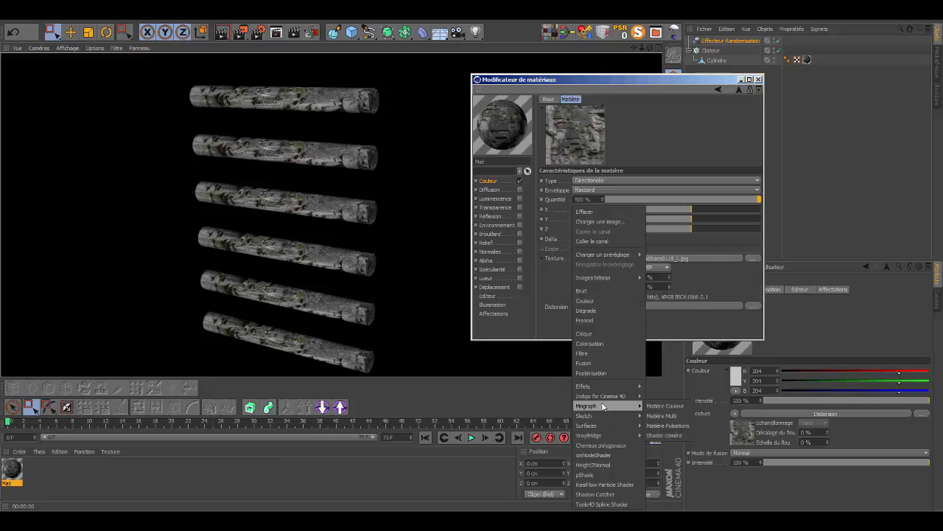
{"action": "left_click", "coordinate": [655, 405]}
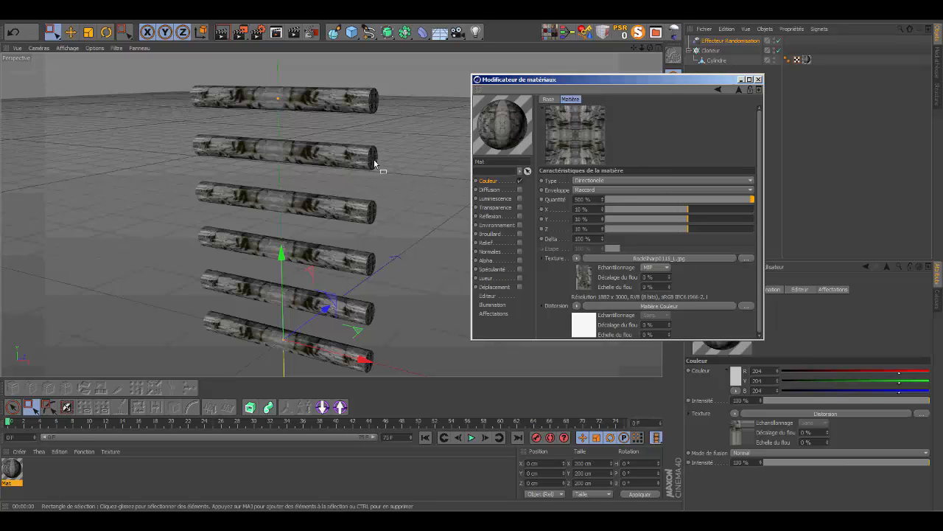
{"action": "left_click", "coordinate": [230, 37]}
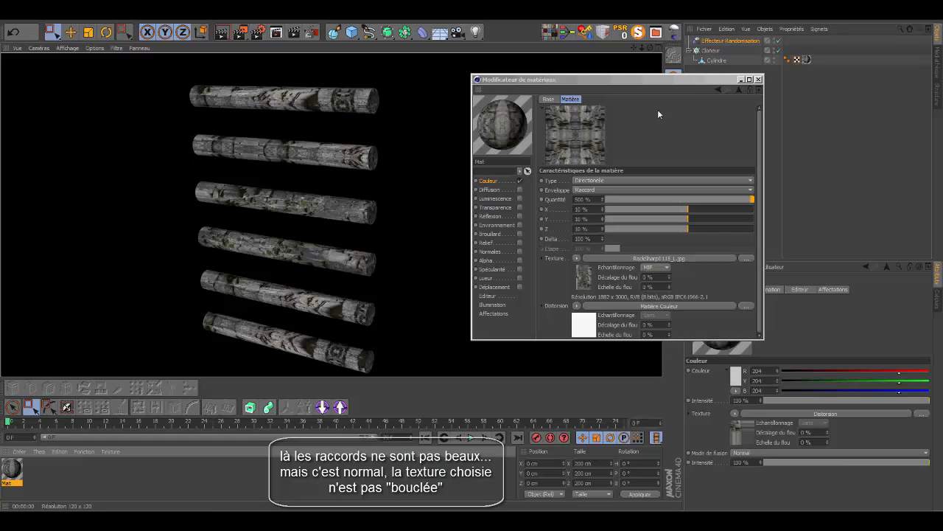
Enable the Raccord option on the cylinder's texture tag.
{"action": "left_click", "coordinate": [807, 60]}
{"action": "left_click_drag", "start_coordinate": [560, 79], "coordinate": [486, 109]}
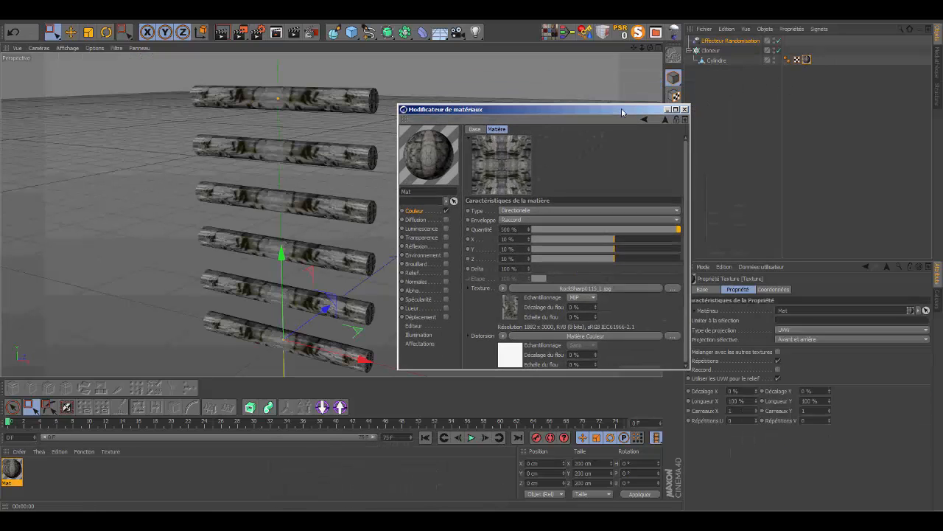
{"action": "left_click", "coordinate": [777, 369]}
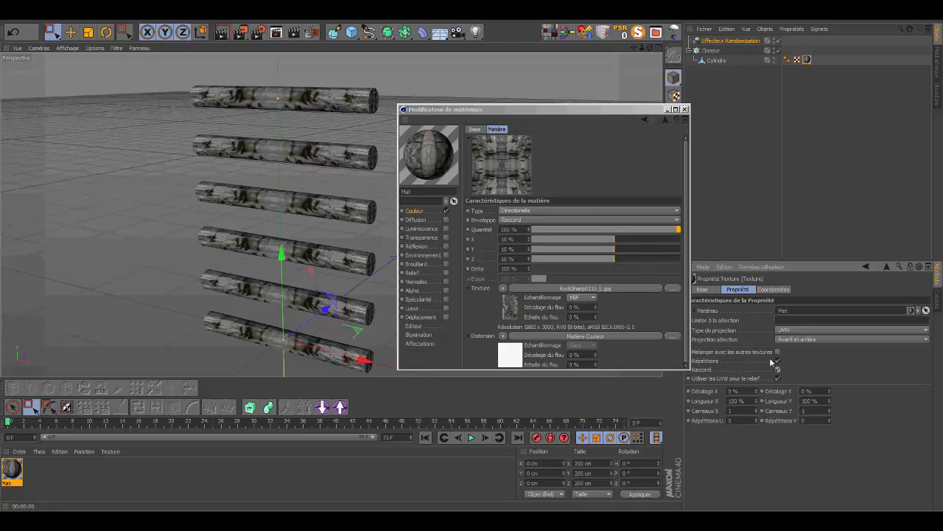
Try the Cylindrique projection type on the cylinder's texture tag and switch it back to UVW.
{"action": "left_click_drag", "start_coordinate": [458, 112], "coordinate": [392, 134]}
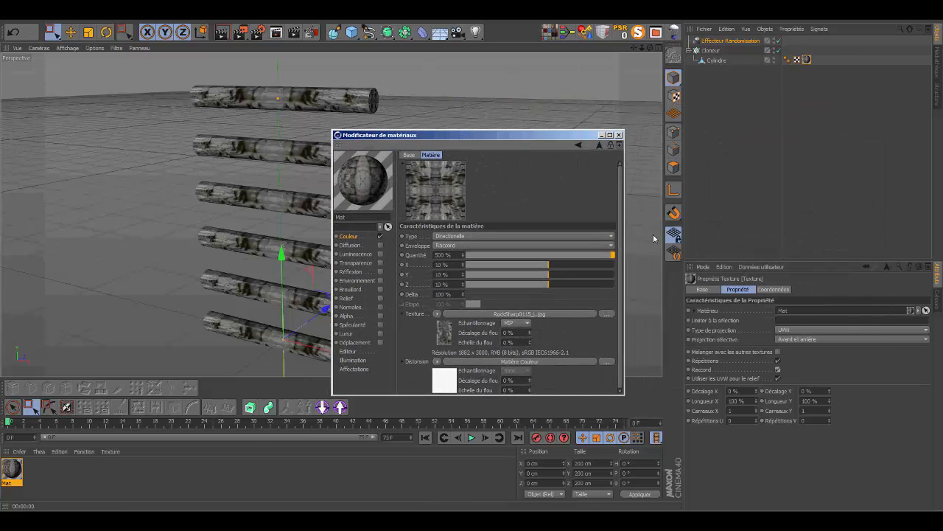
{"action": "left_click", "coordinate": [925, 330]}
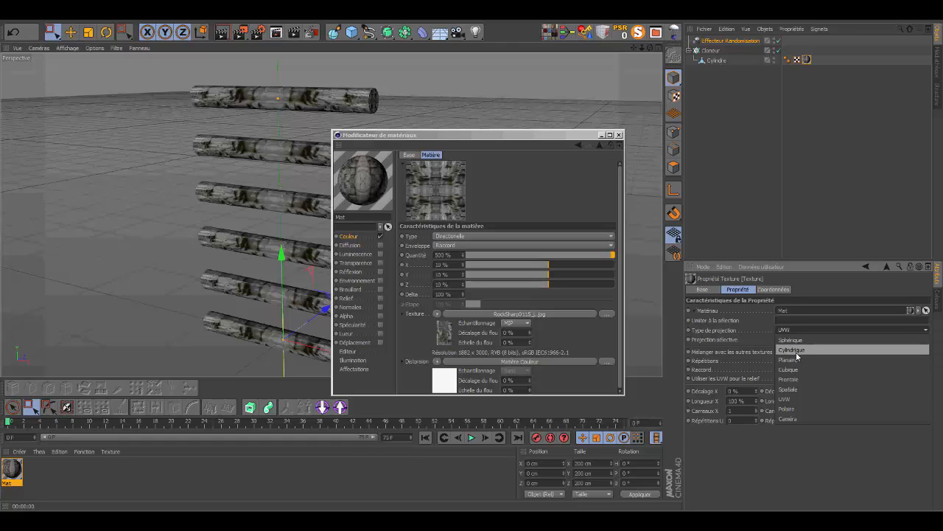
{"action": "left_click", "coordinate": [794, 350]}
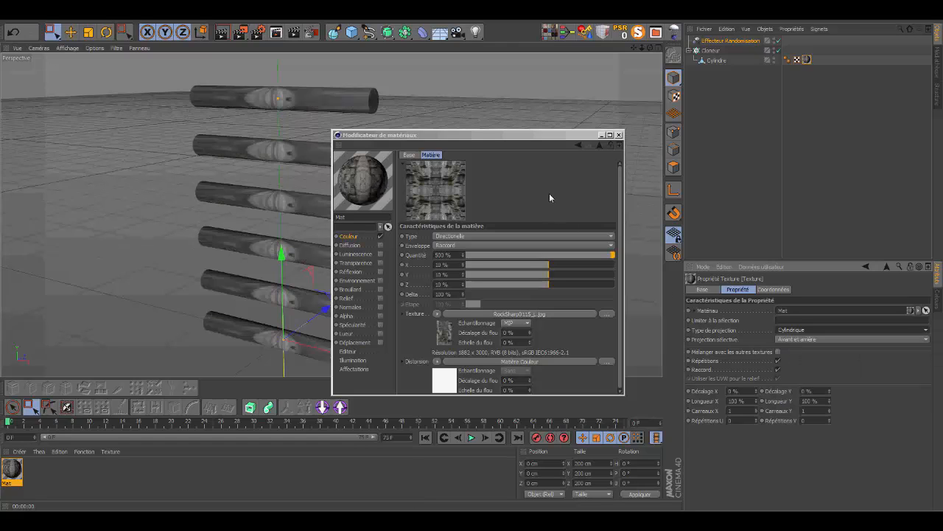
{"action": "left_click", "coordinate": [924, 331]}
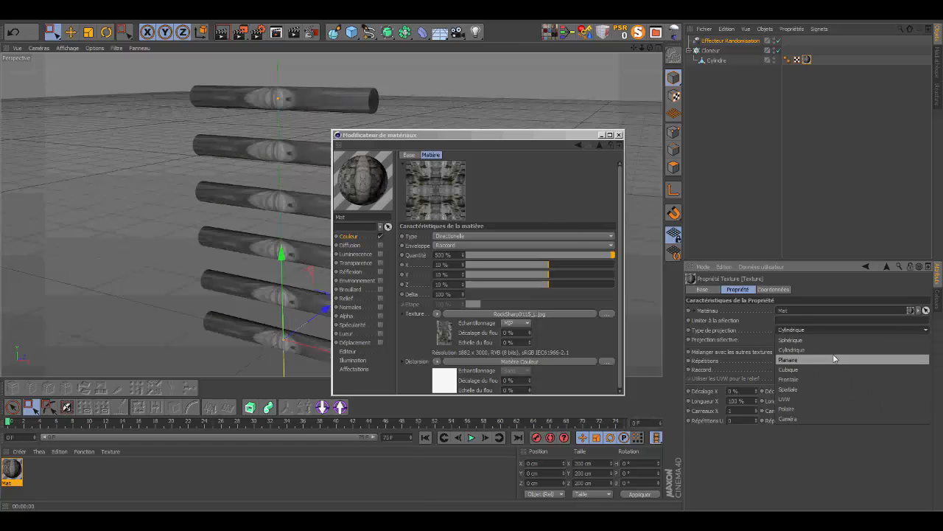
{"action": "left_click", "coordinate": [800, 404]}
Render the perspective view with the material editor moved clear of the cylinders.
{"action": "left_click_drag", "start_coordinate": [563, 138], "coordinate": [785, 134]}
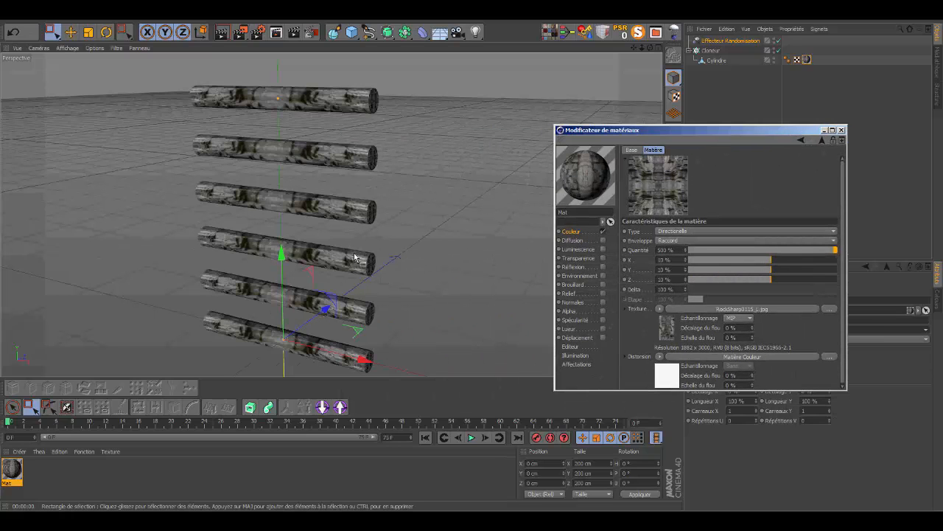
{"action": "left_click", "coordinate": [225, 34]}
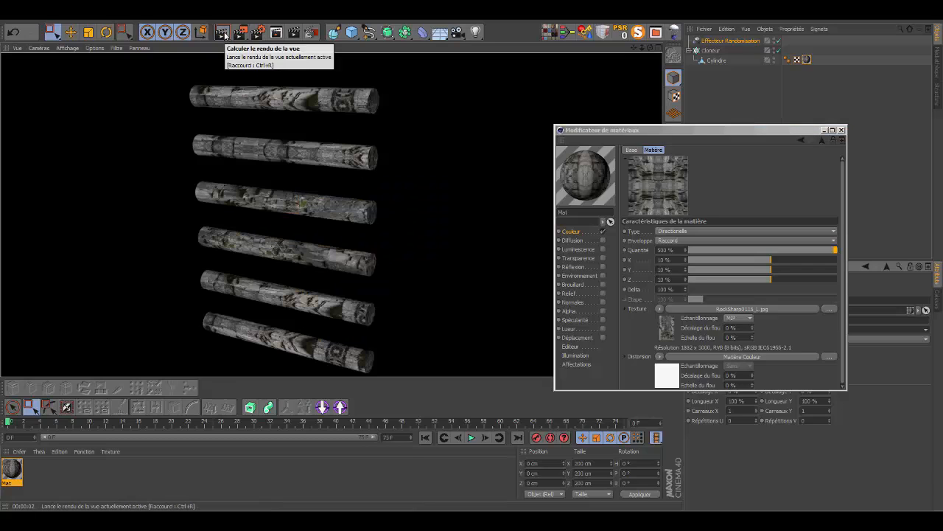